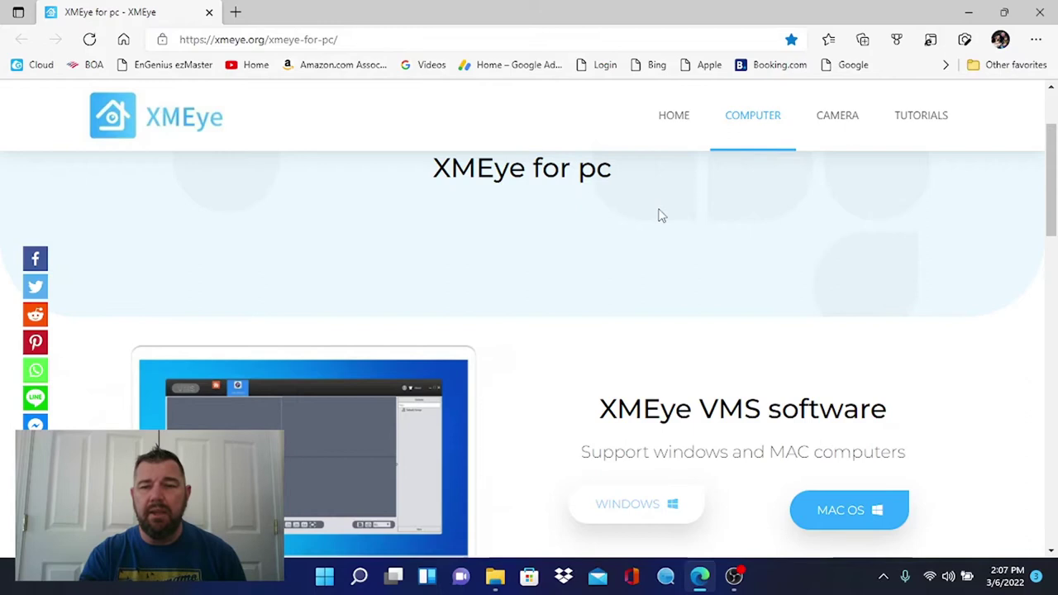
Scroll down to the XMEye VMS software and open its Windows download on Google Drive
scroll(705, 277, down, 1)
scroll(704, 277, down, 1)
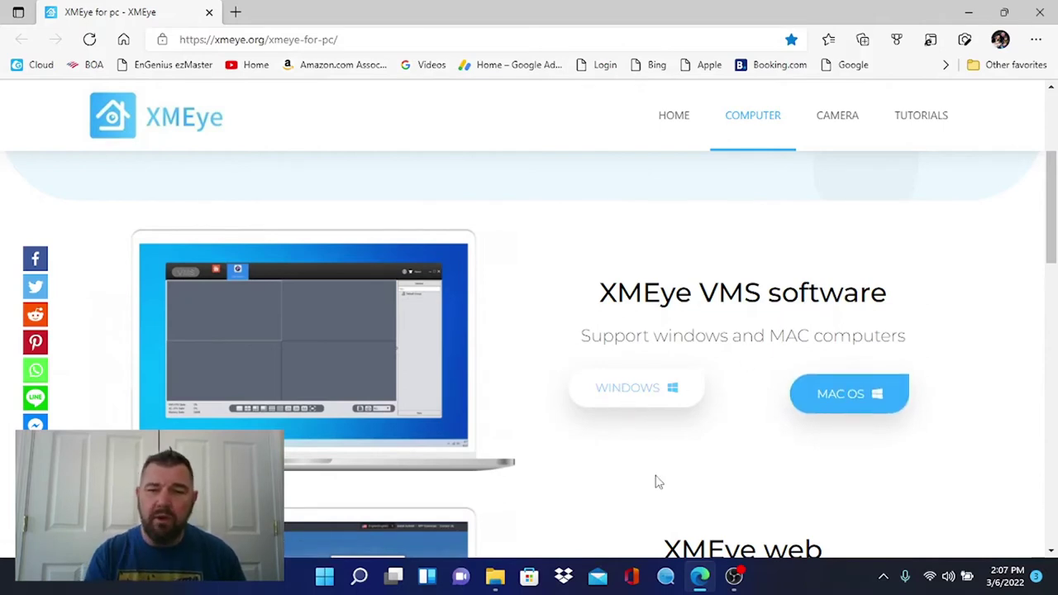
click(613, 395)
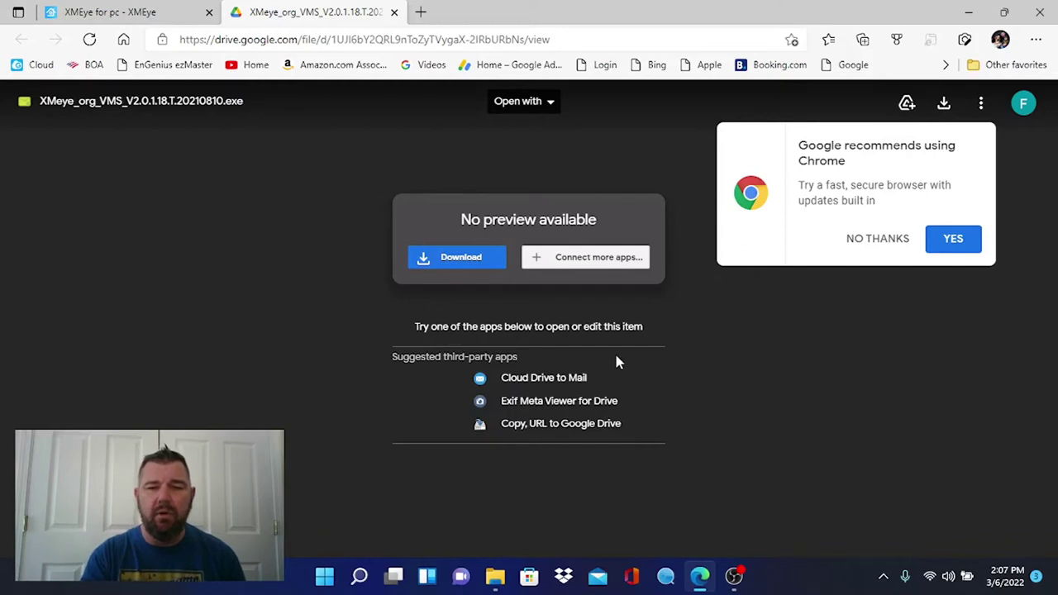
Download the 64.1 MB XMeye_org_VMS_V2.0.1.18.T.20210810.exe, bypassing the virus-scan warning
click(463, 259)
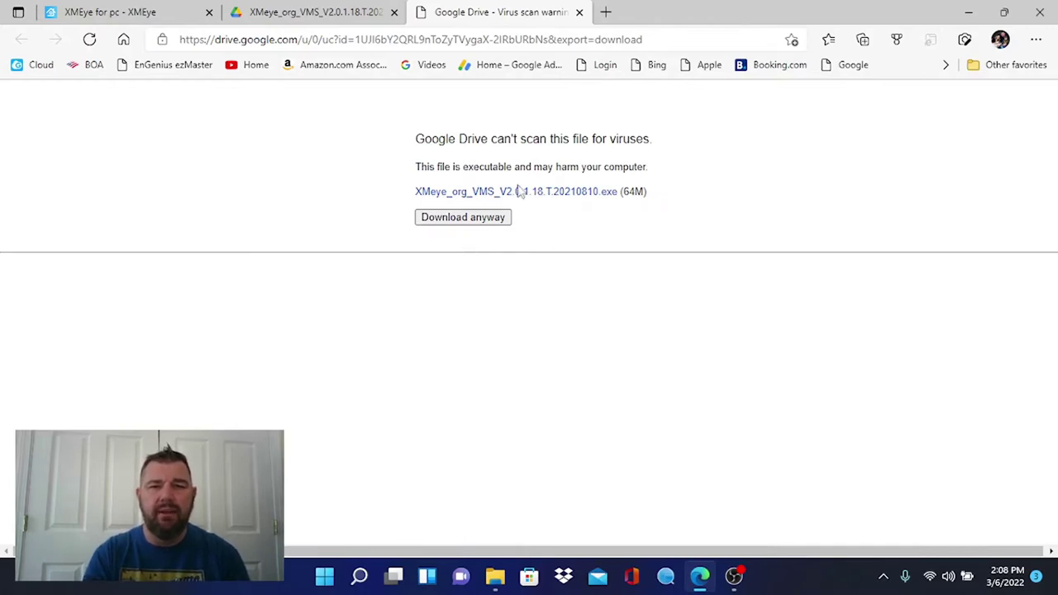
click(465, 223)
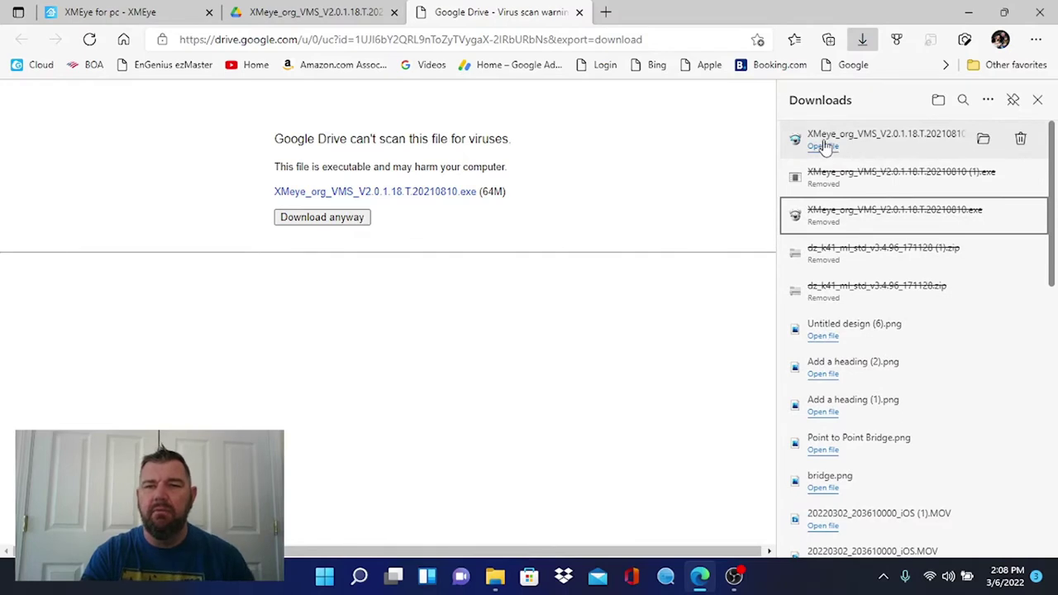
Run the installer with English and the default C:\Program Files (x86)\VMS folder
click(825, 144)
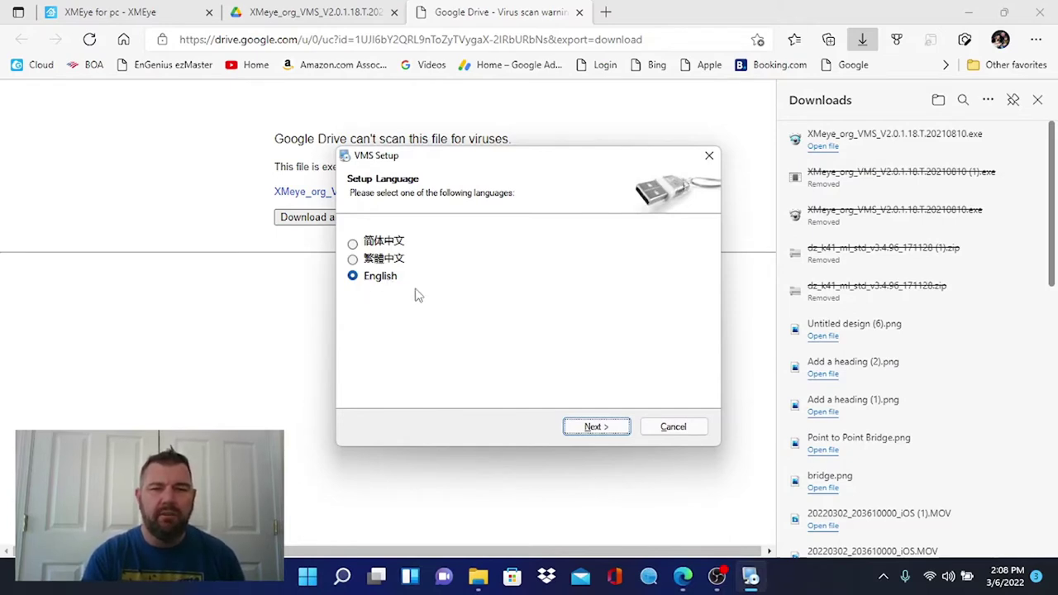
click(597, 428)
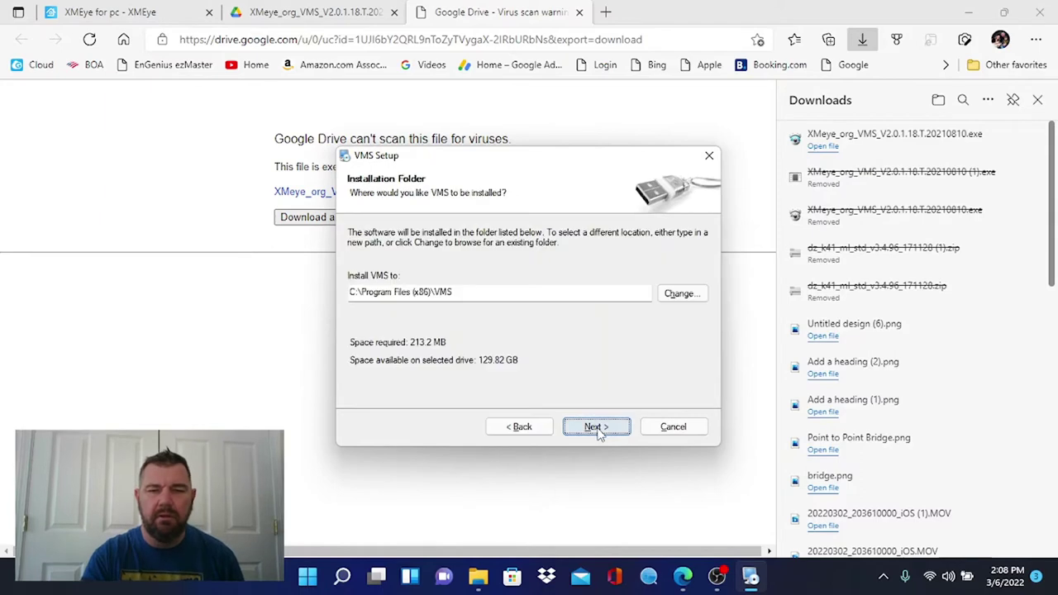
click(597, 427)
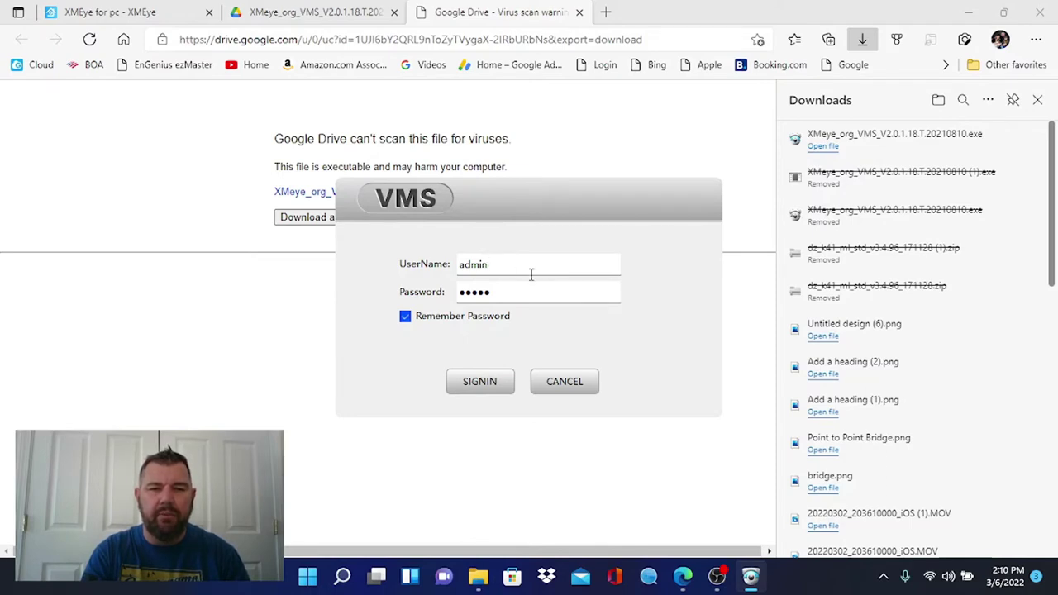
Sign in to VMS as admin and maximize the window
click(478, 383)
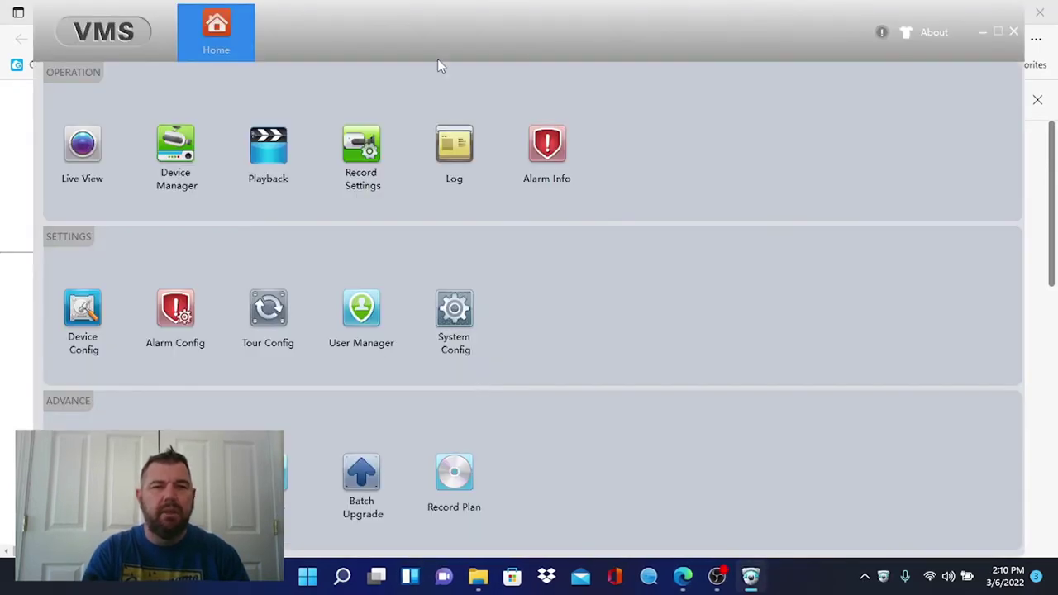
double_click(969, 43)
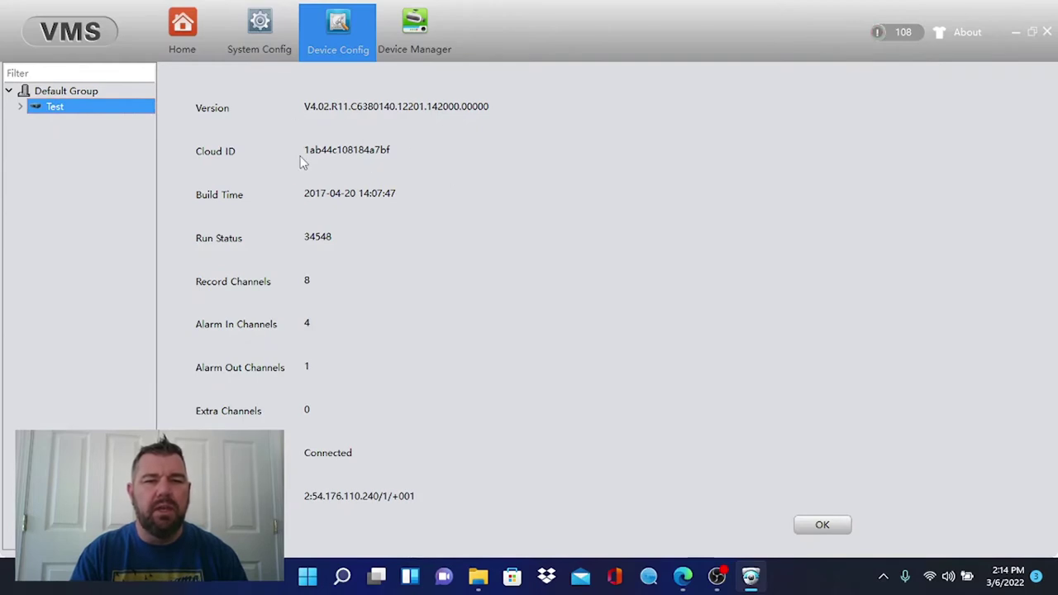
Select the Test recorder's Cloud ID value and copy it to the clipboard
drag(305, 153, 394, 156)
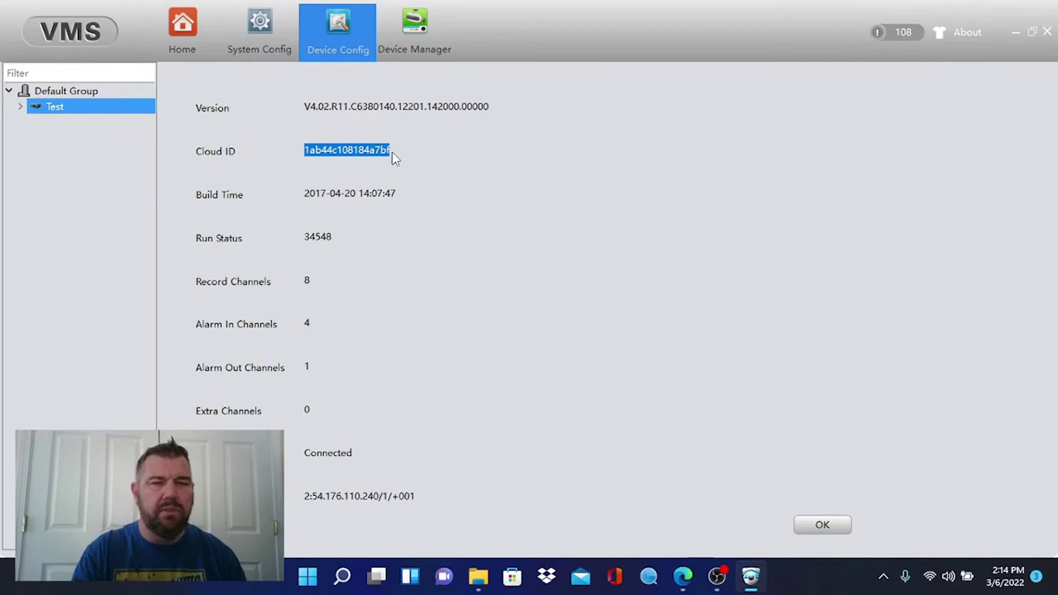
right_click(377, 151)
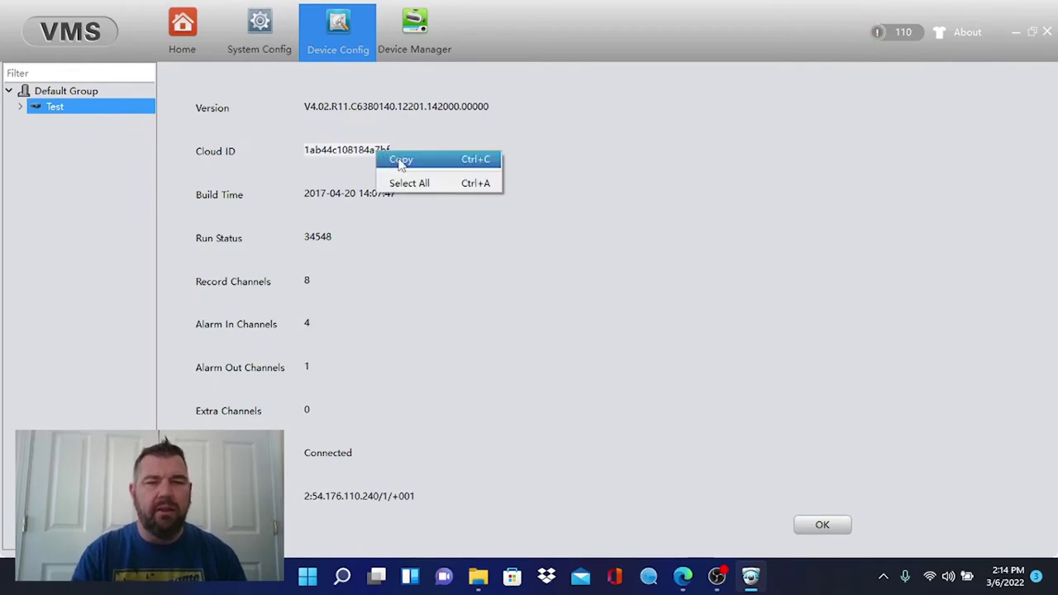
click(400, 161)
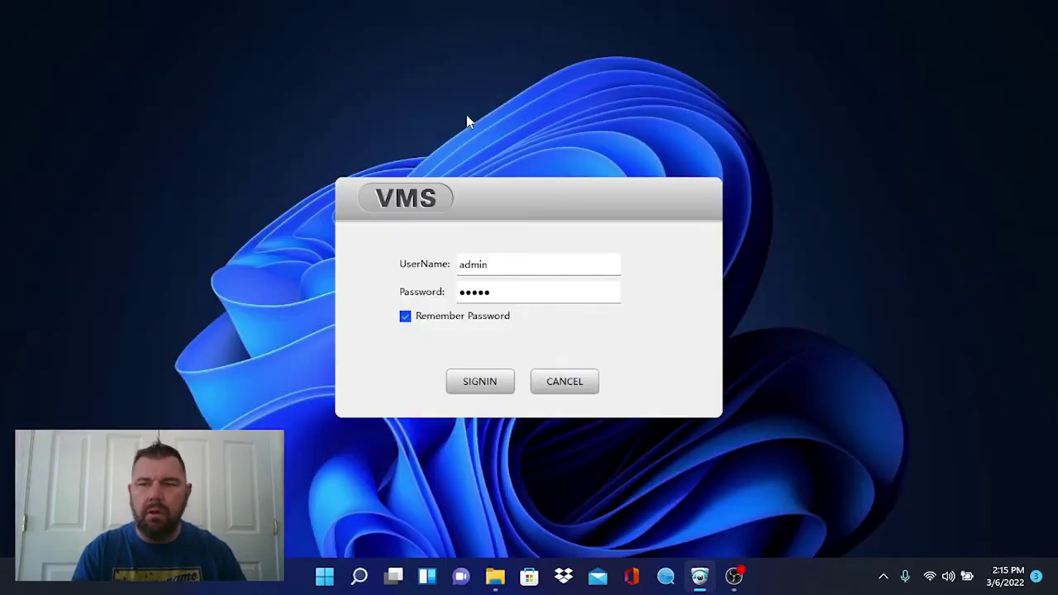
Sign in again, open Device Manager and run an IPv4 search, which finds 0 devices
click(479, 382)
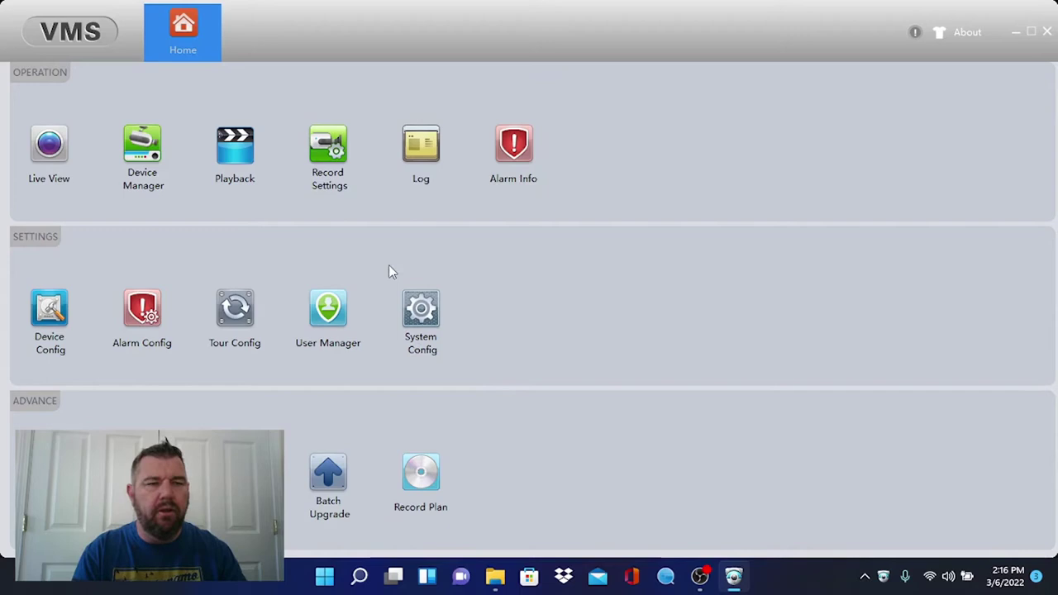
click(152, 155)
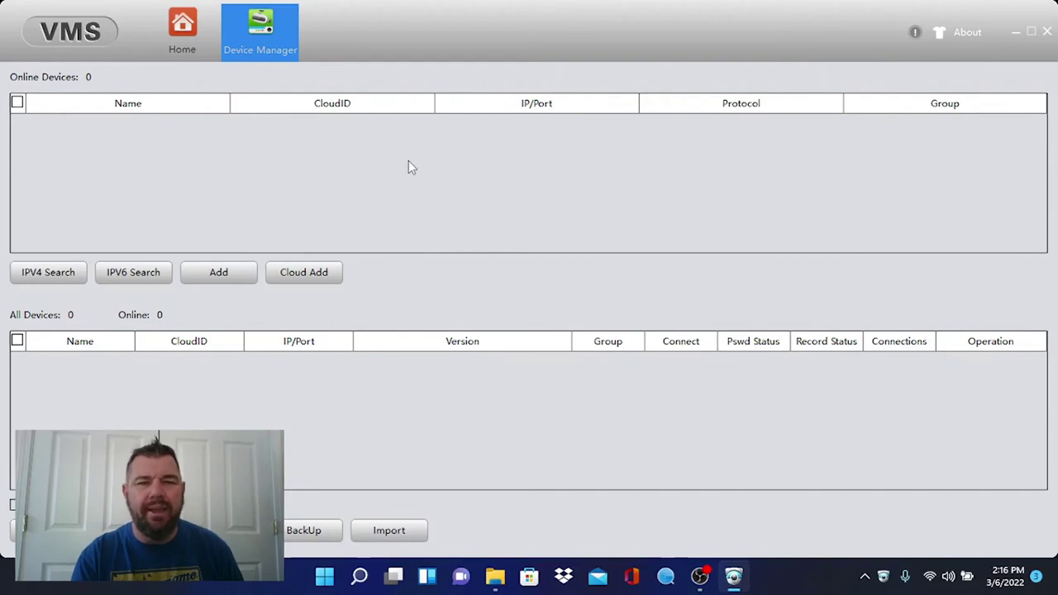
click(47, 274)
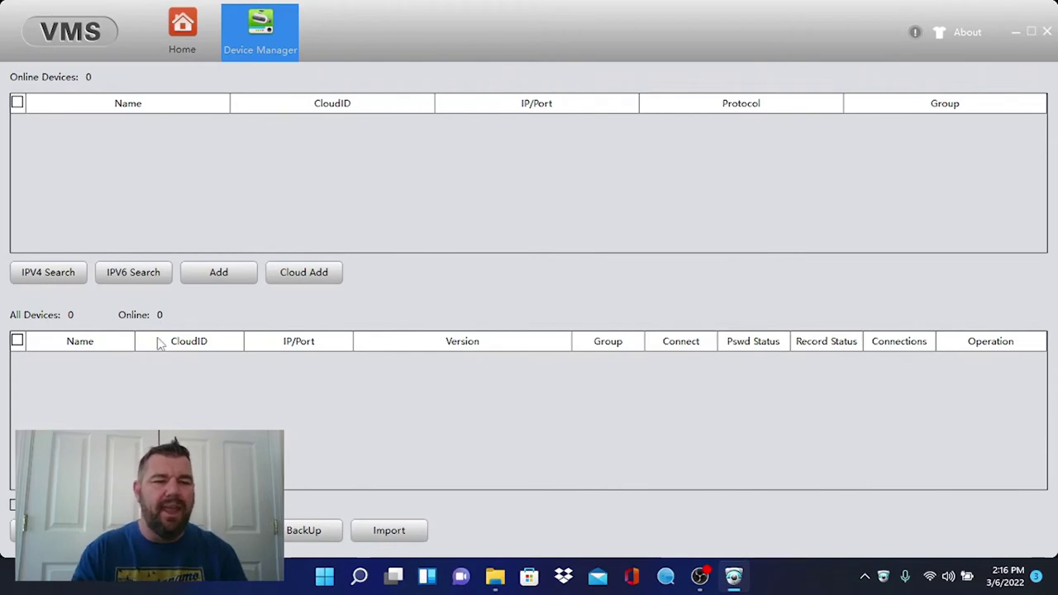
Add a device named test with Login Type CloudID and paste the copied Cloud ID
click(33, 530)
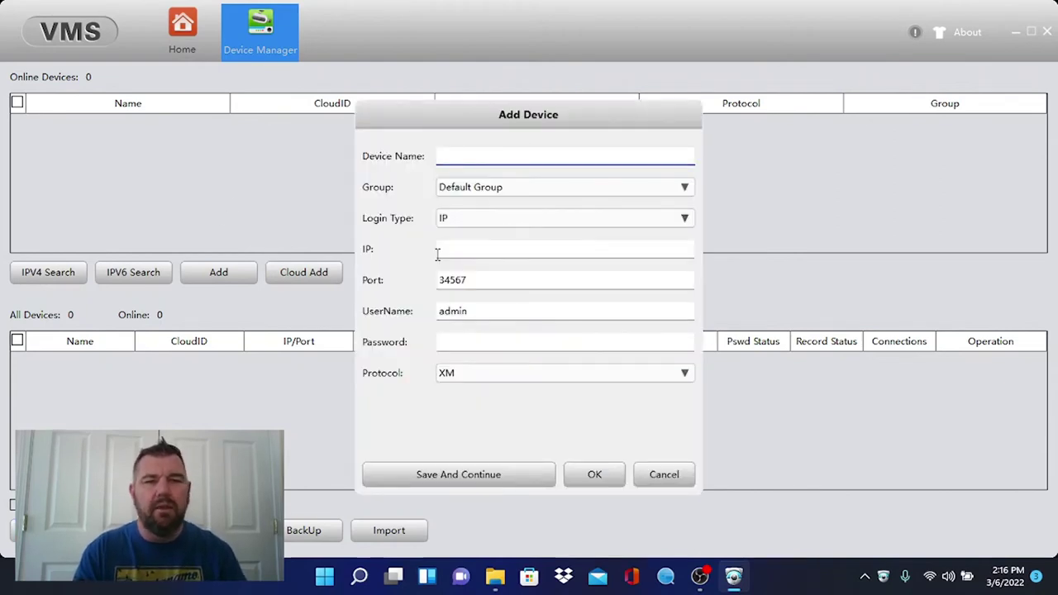
click(508, 151)
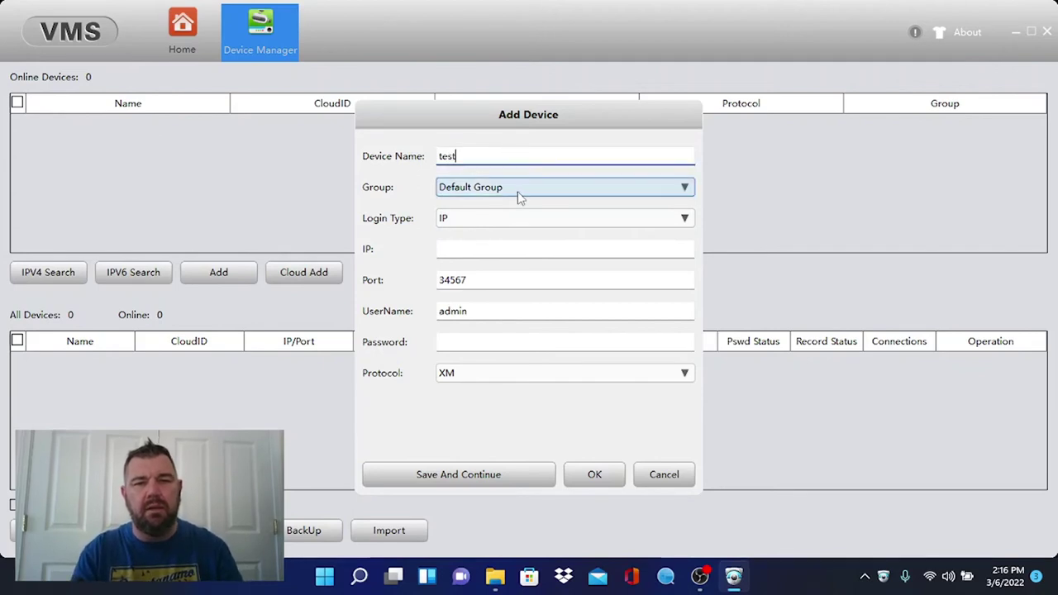
click(523, 220)
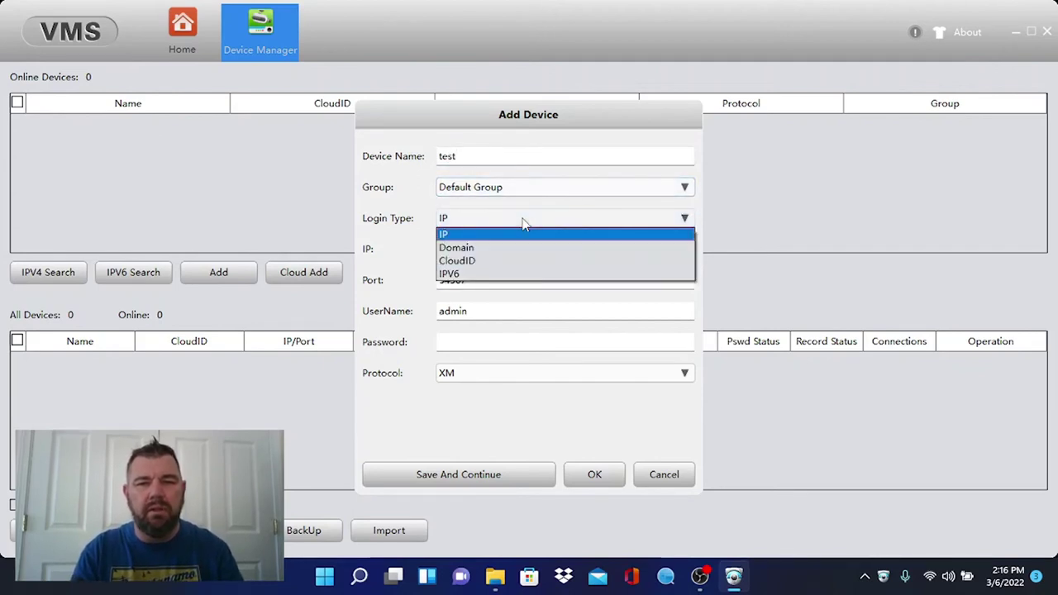
click(468, 260)
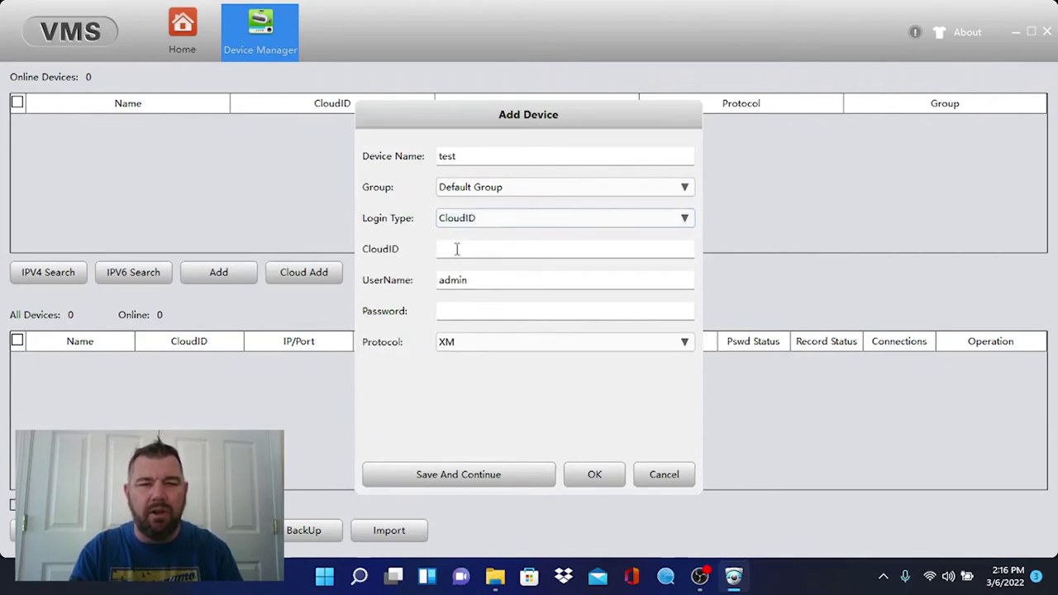
click(457, 249)
right_click(457, 248)
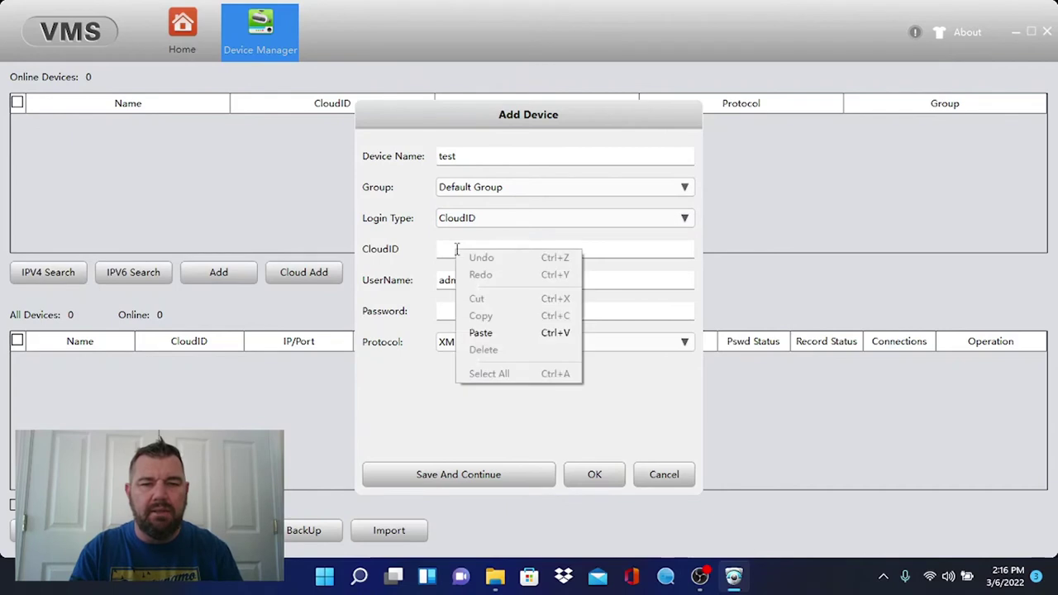
click(478, 334)
Enter the device password, keep protocol XM, and save the device so it shows Connected
click(458, 310)
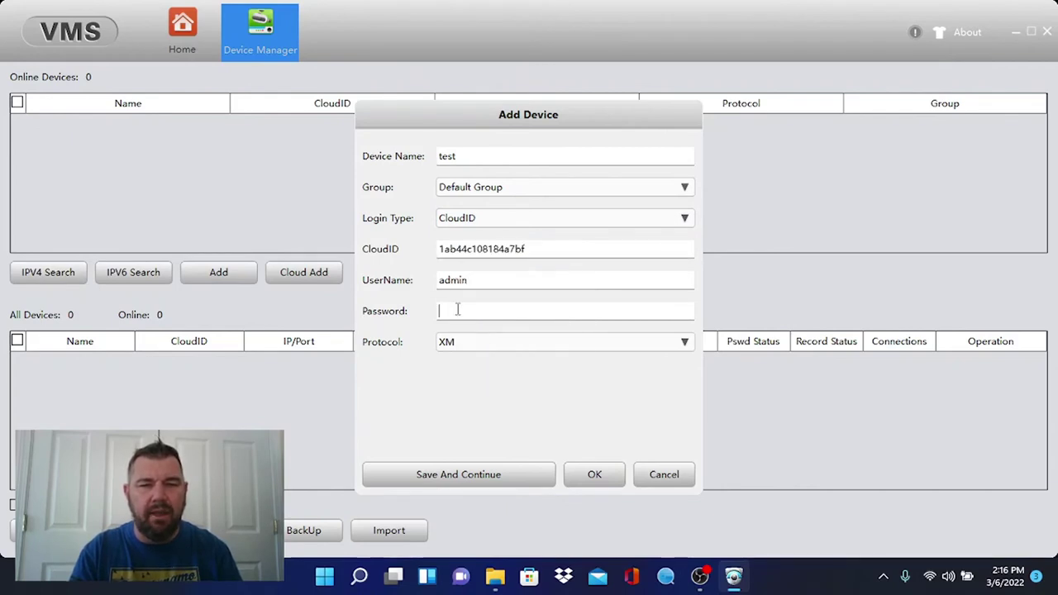
text(1)
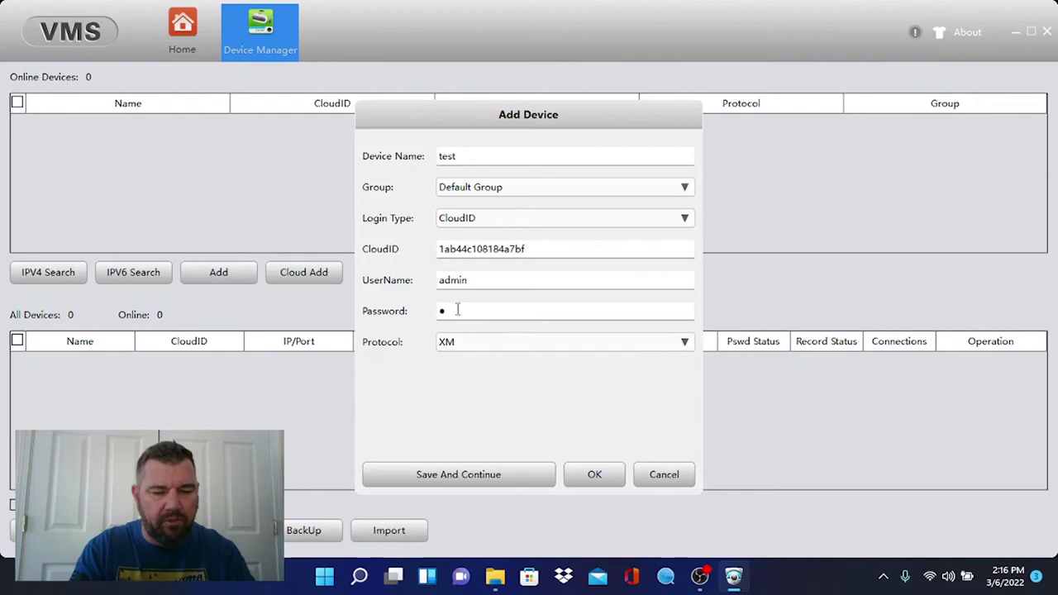
text(234567)
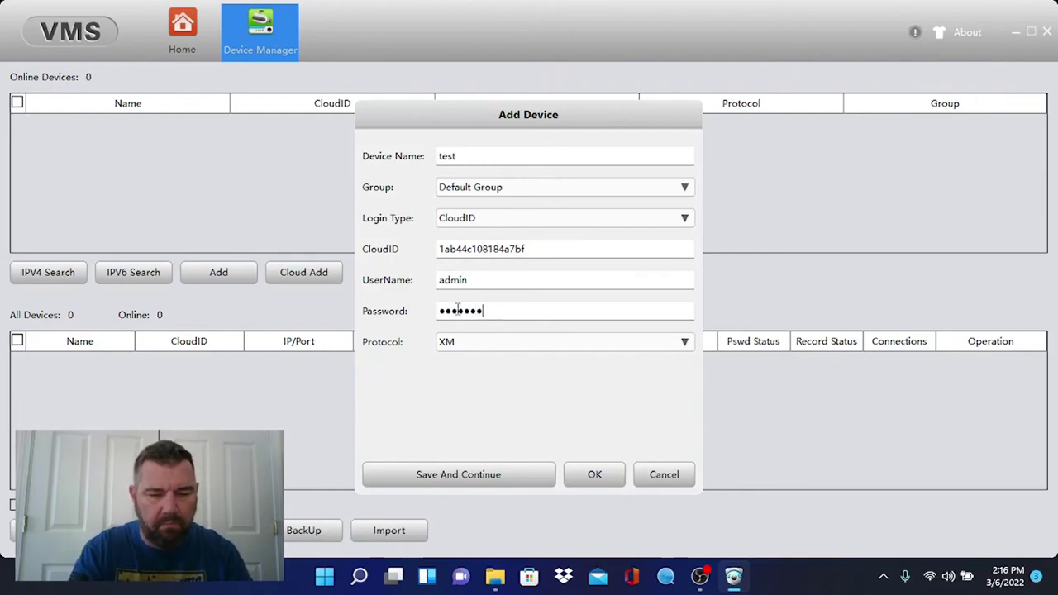
text(8)
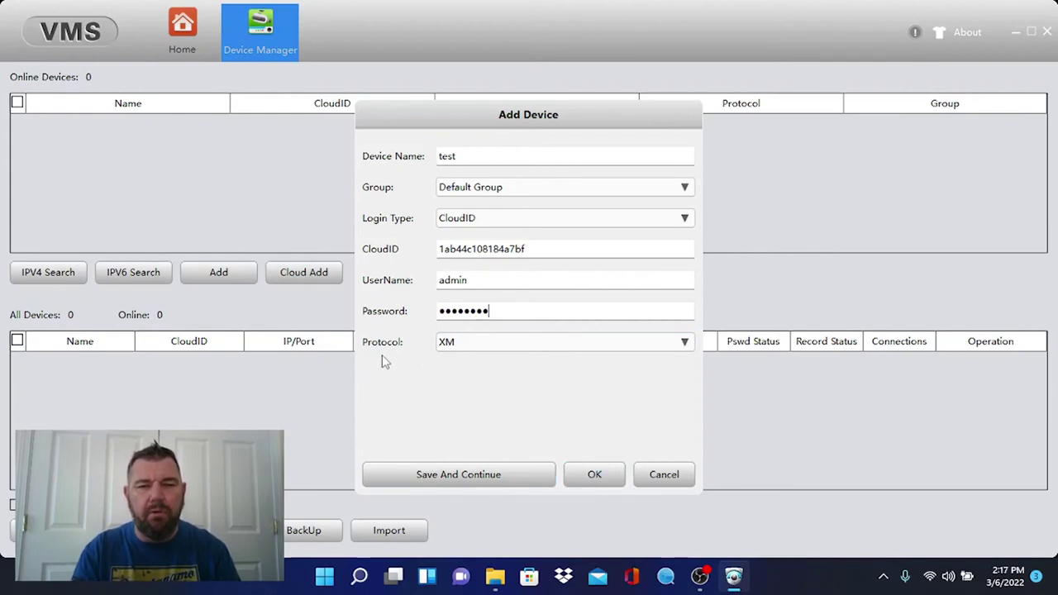
click(559, 350)
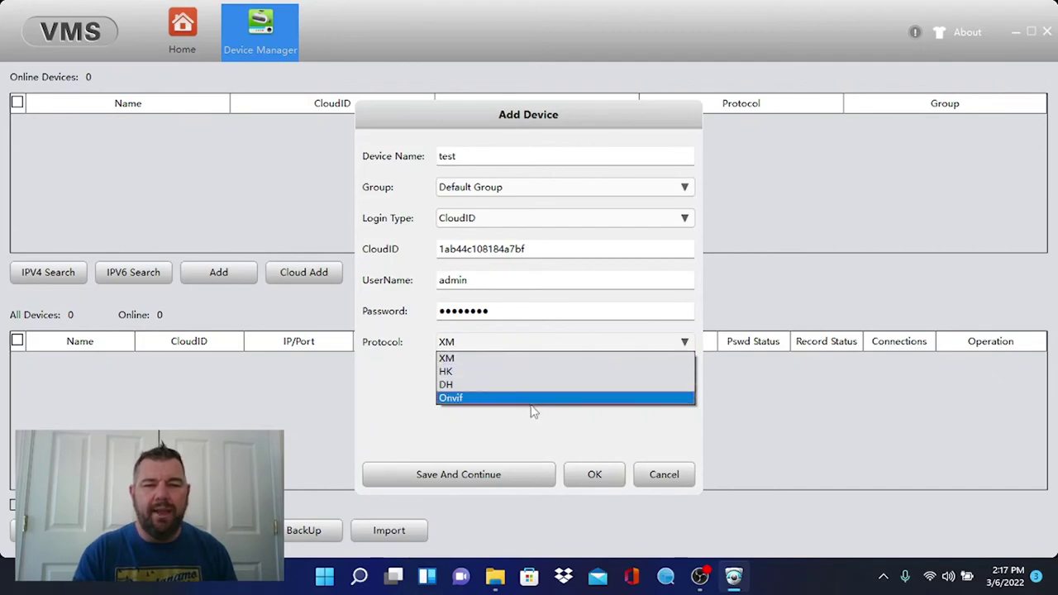
click(387, 420)
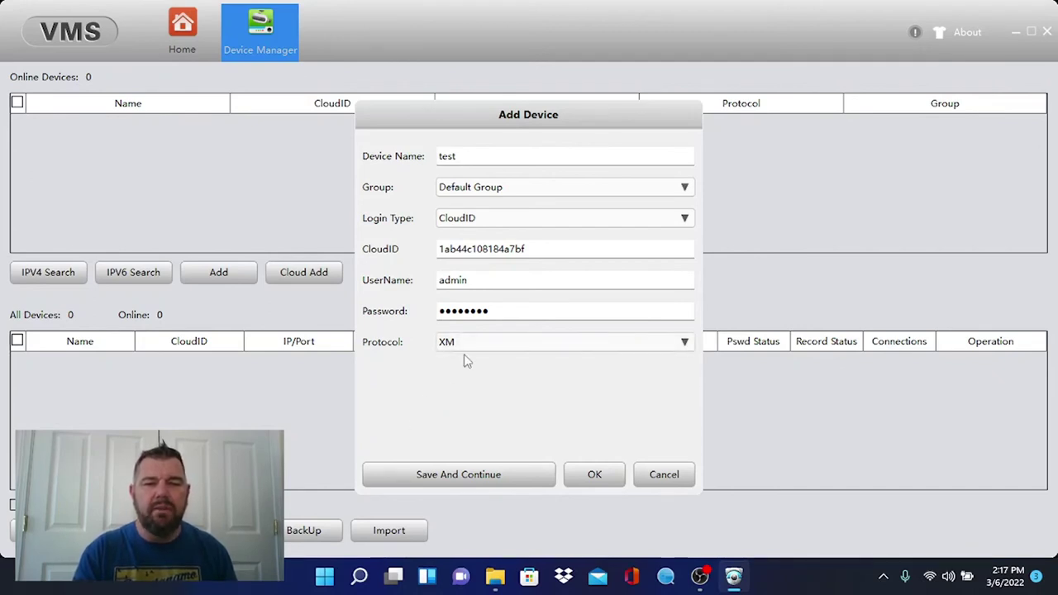
click(603, 477)
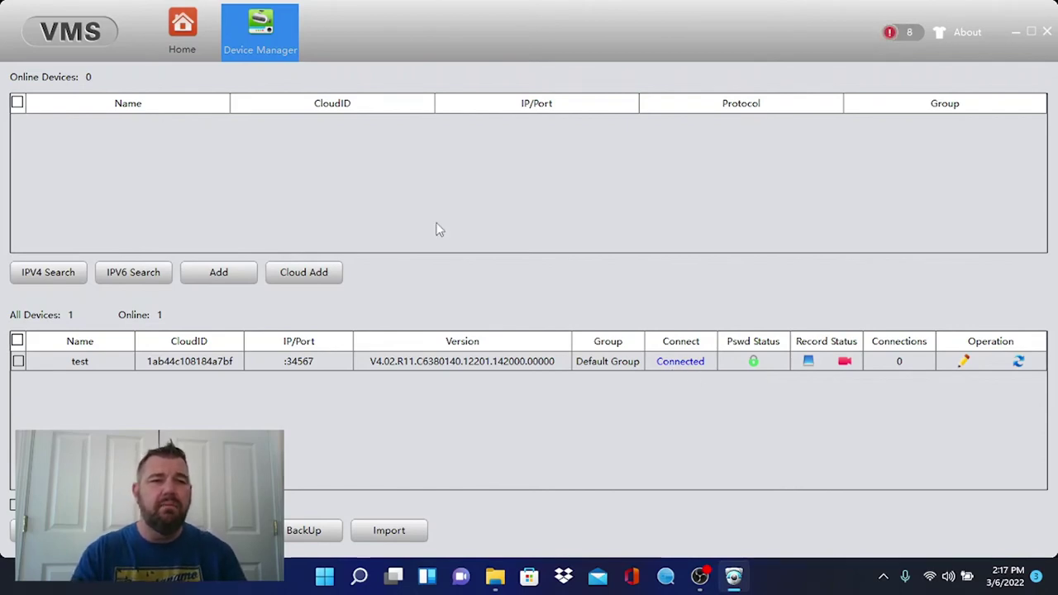
Return from Device Manager to the VMS Home page
click(197, 37)
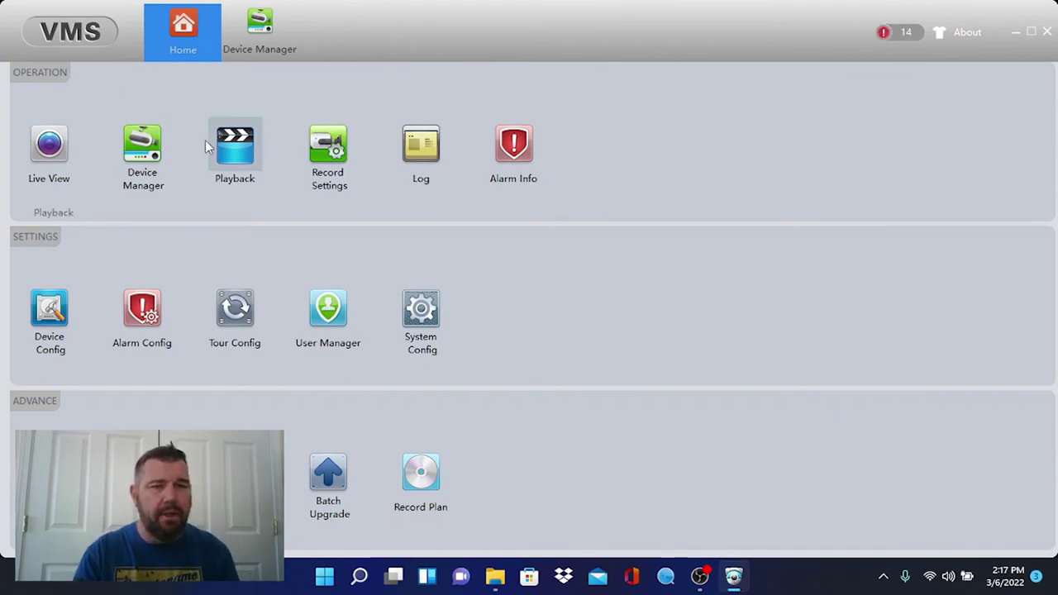
In Live View, show Parking North (CH04) in the first pane, enlarging then restoring the four-pane grid
click(47, 157)
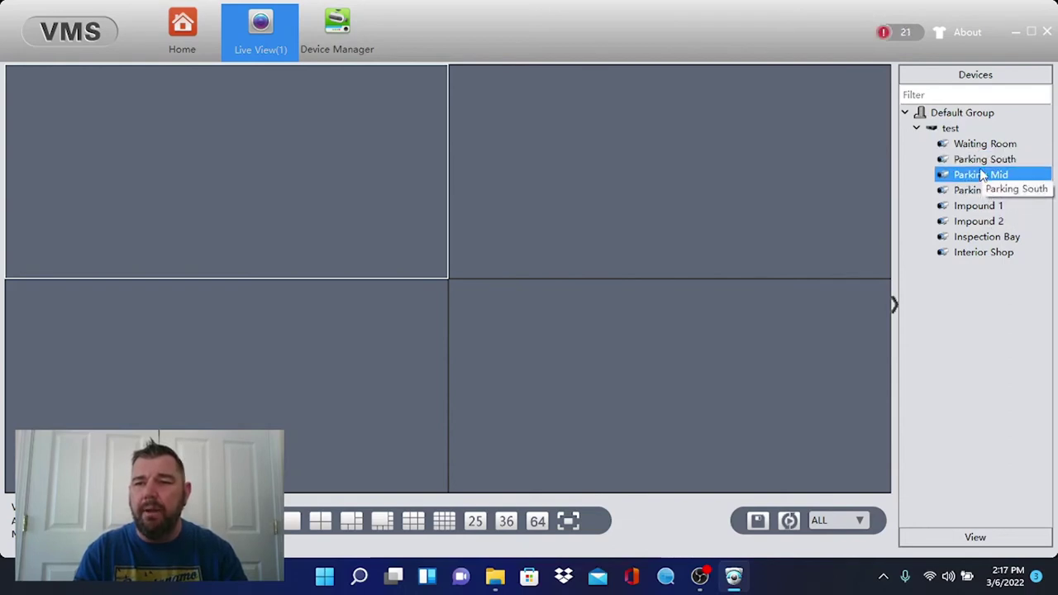
double_click(982, 175)
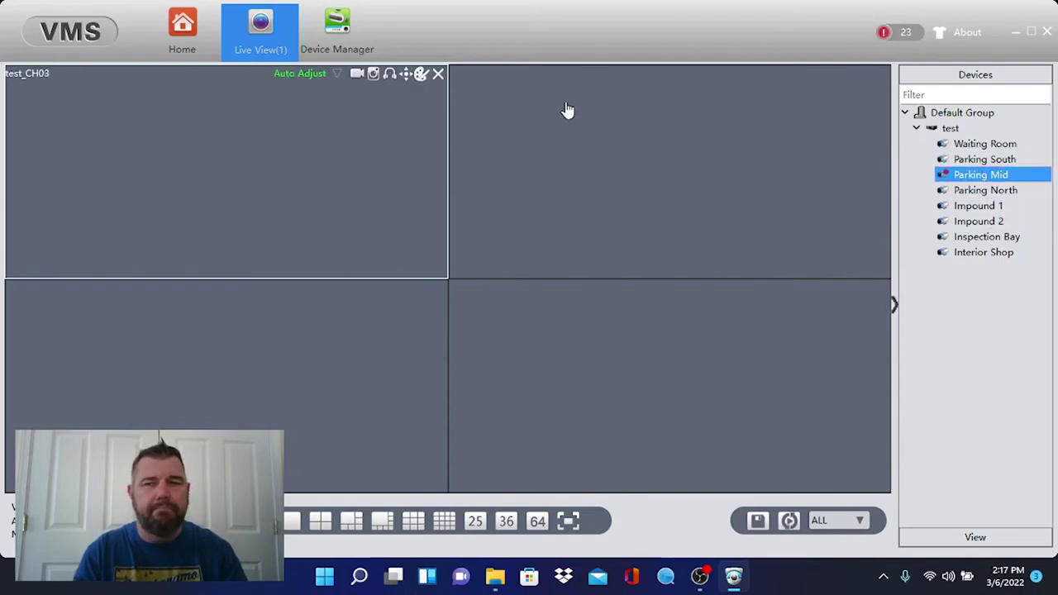
double_click(995, 190)
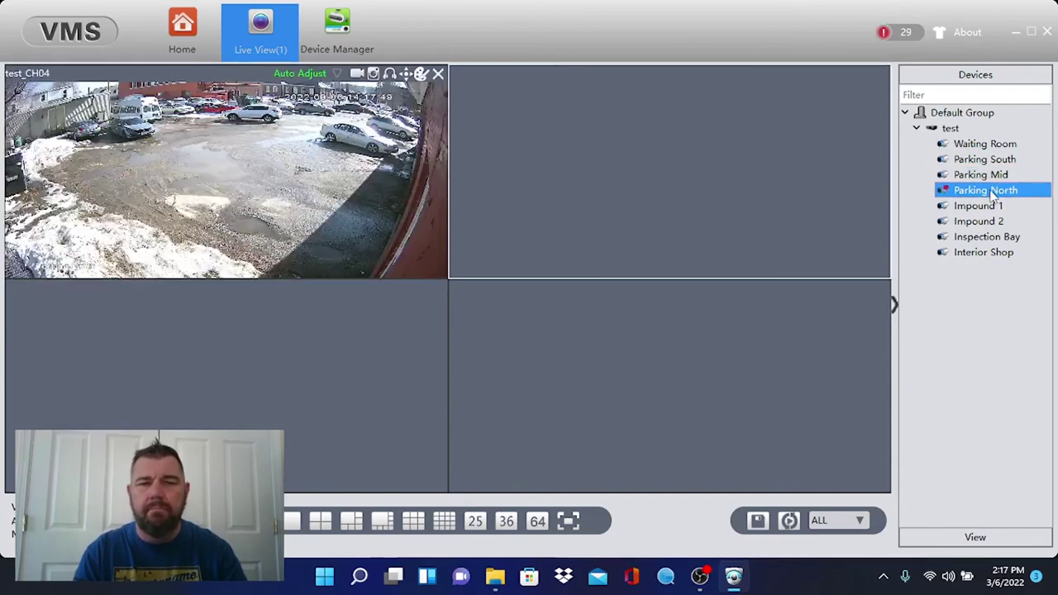
double_click(347, 210)
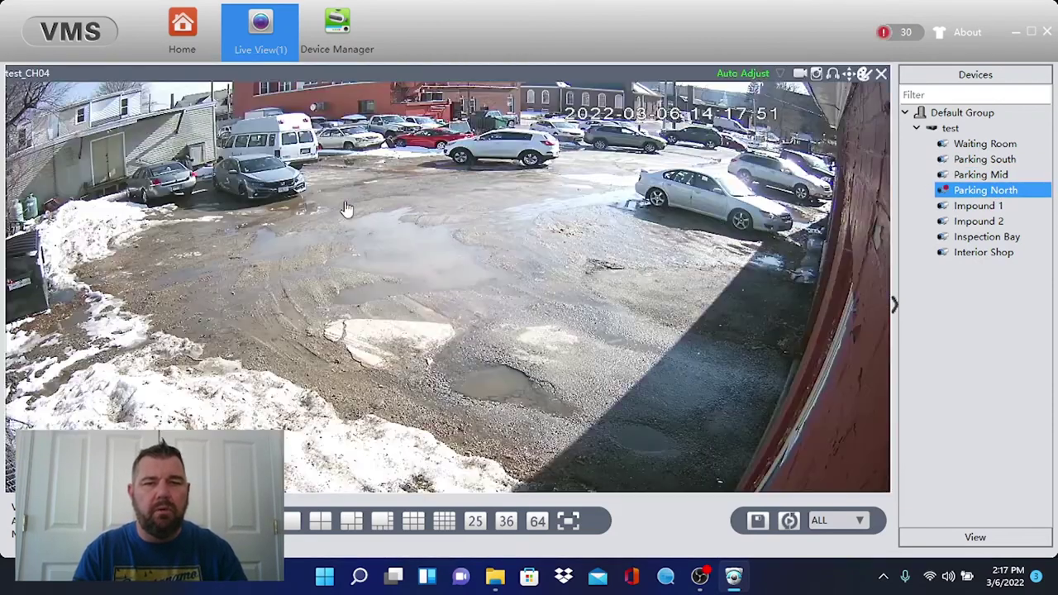
double_click(436, 205)
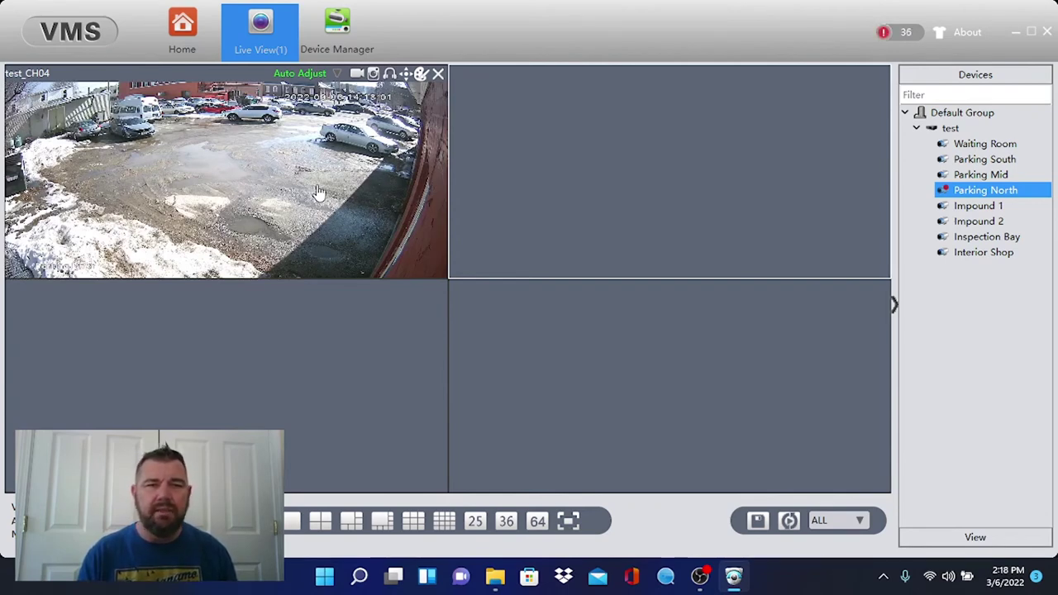
Open Playback, tick only Parking North and search 2022-03-06, returning 556 recordings
click(187, 31)
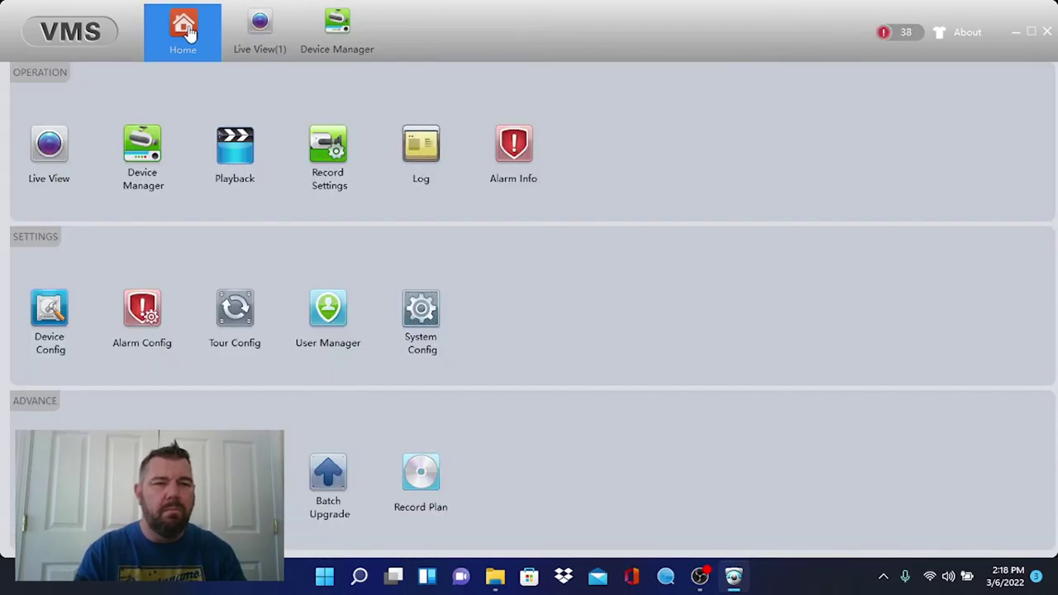
click(235, 147)
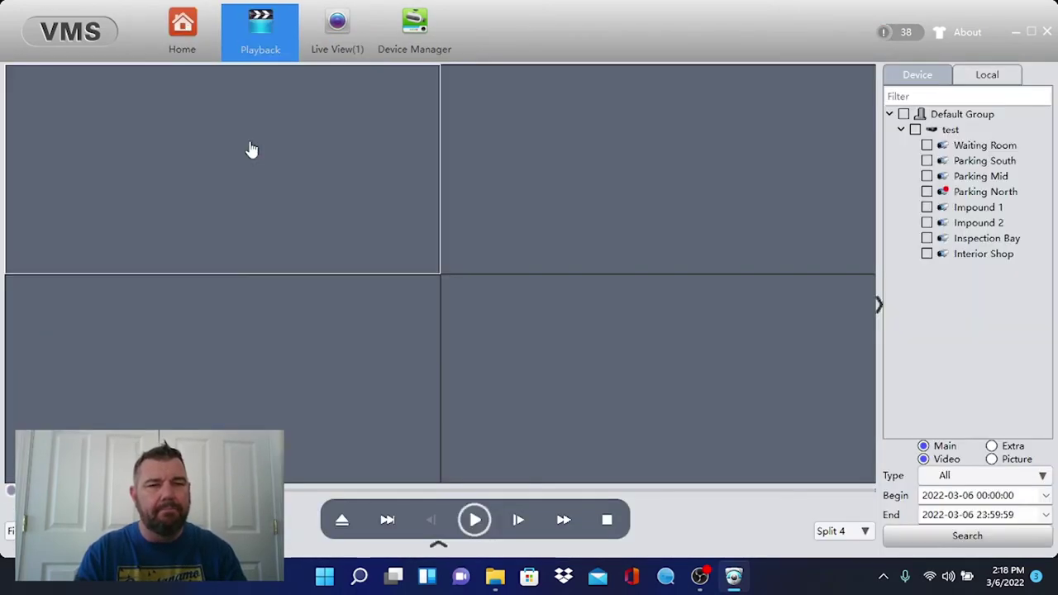
click(915, 130)
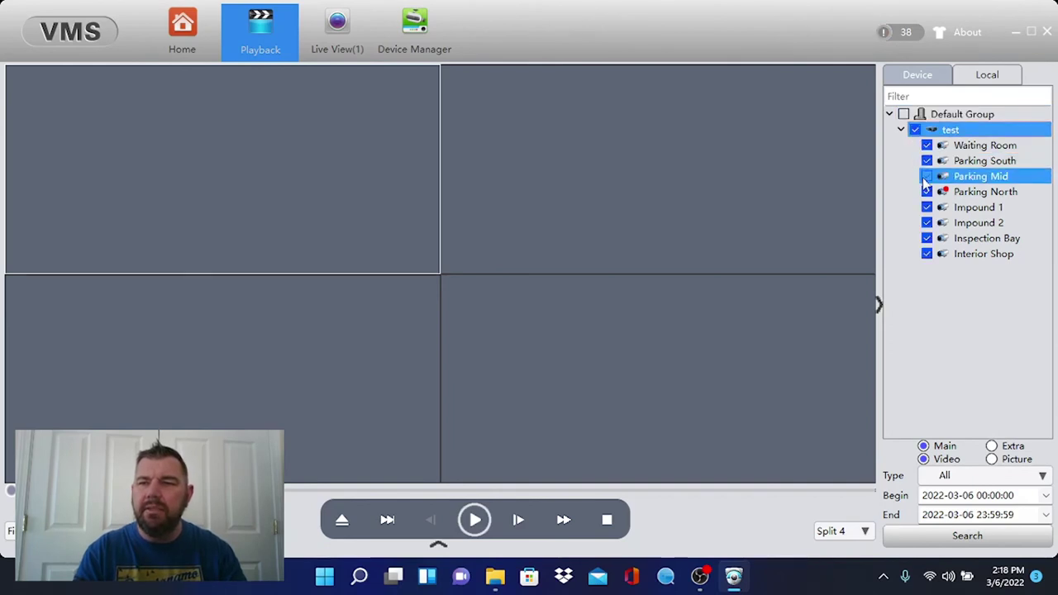
click(927, 192)
click(915, 130)
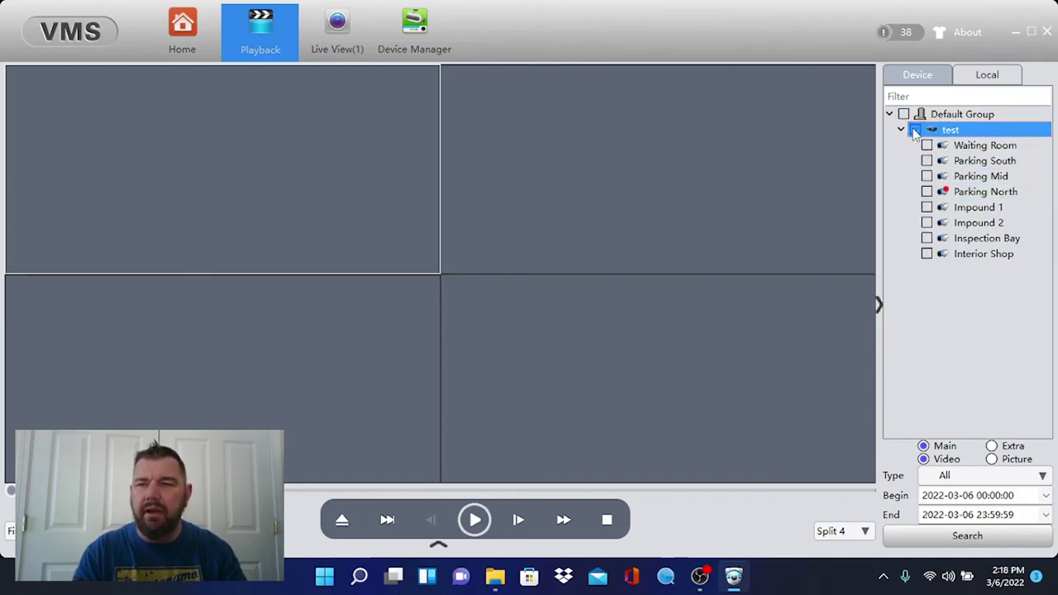
click(927, 192)
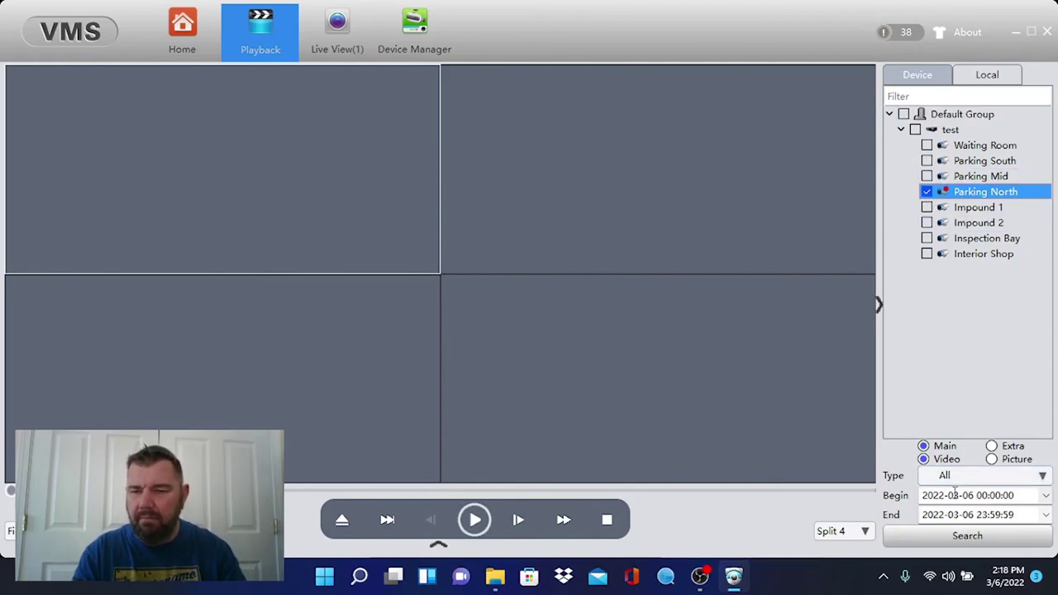
click(967, 538)
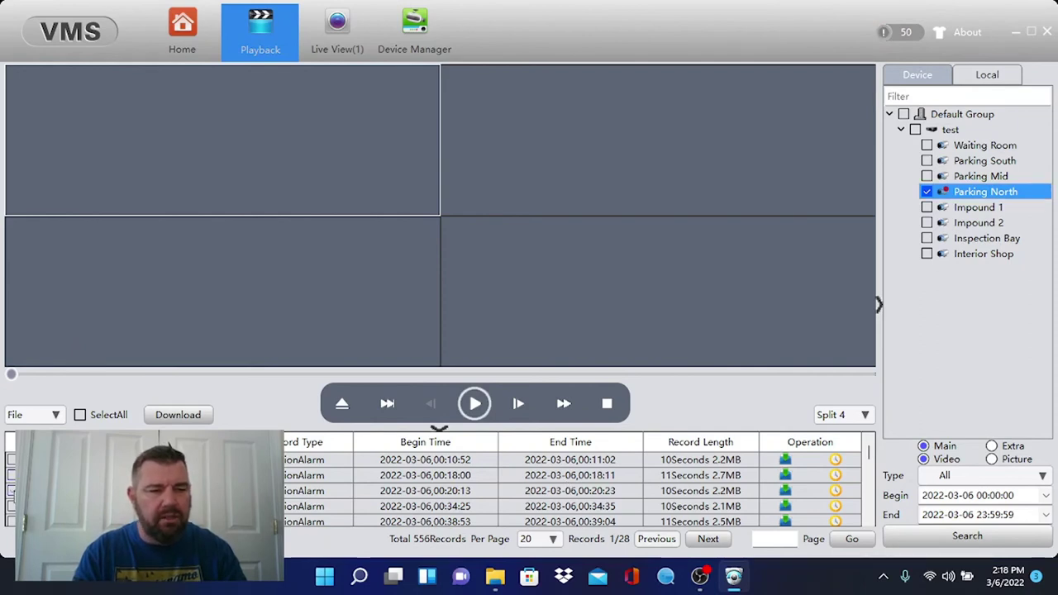
Select the Parking North recording starting at 00:20:13 and start its playback
click(475, 403)
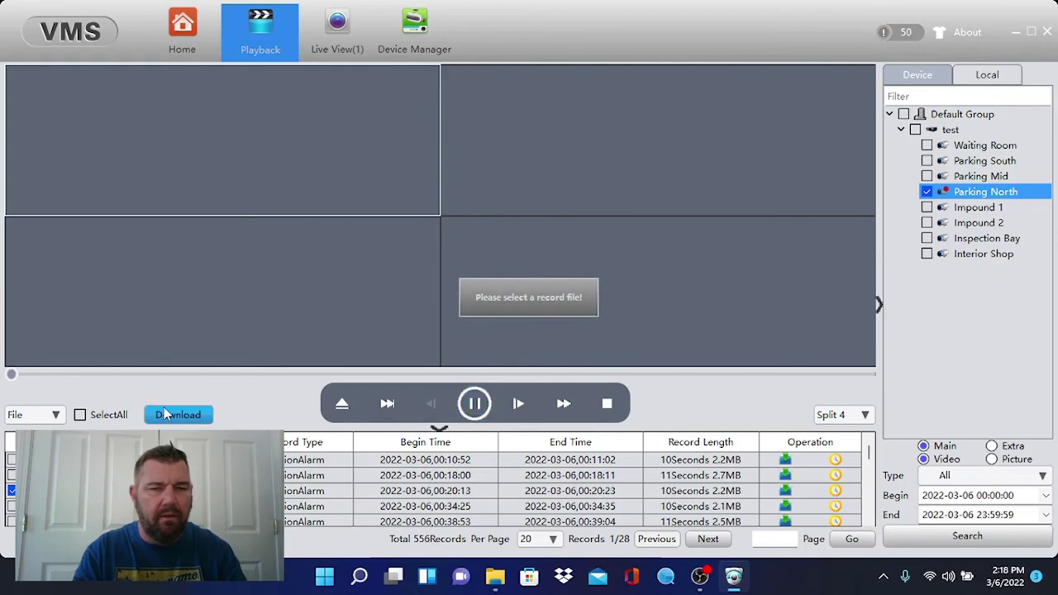
click(148, 490)
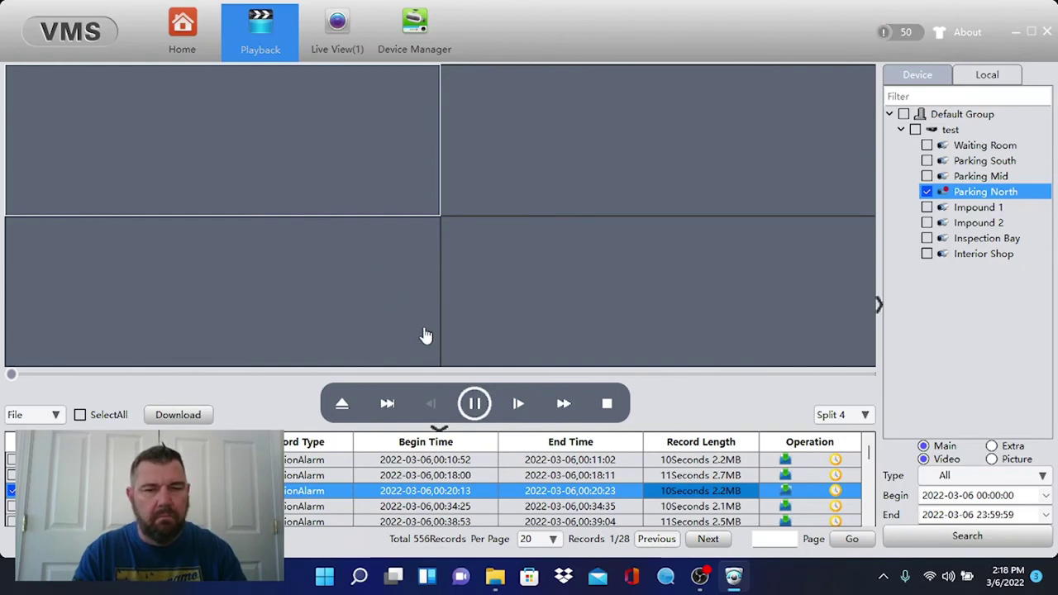
click(478, 404)
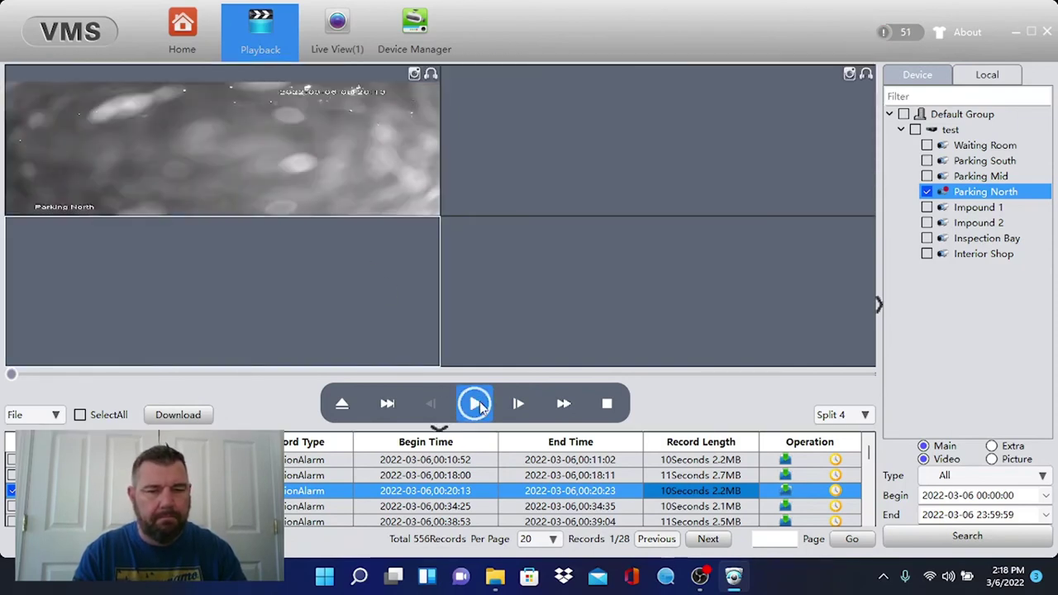
Maximize the top-left Parking North pane and replay the 10-second 00:20:13 clip in it
double_click(331, 176)
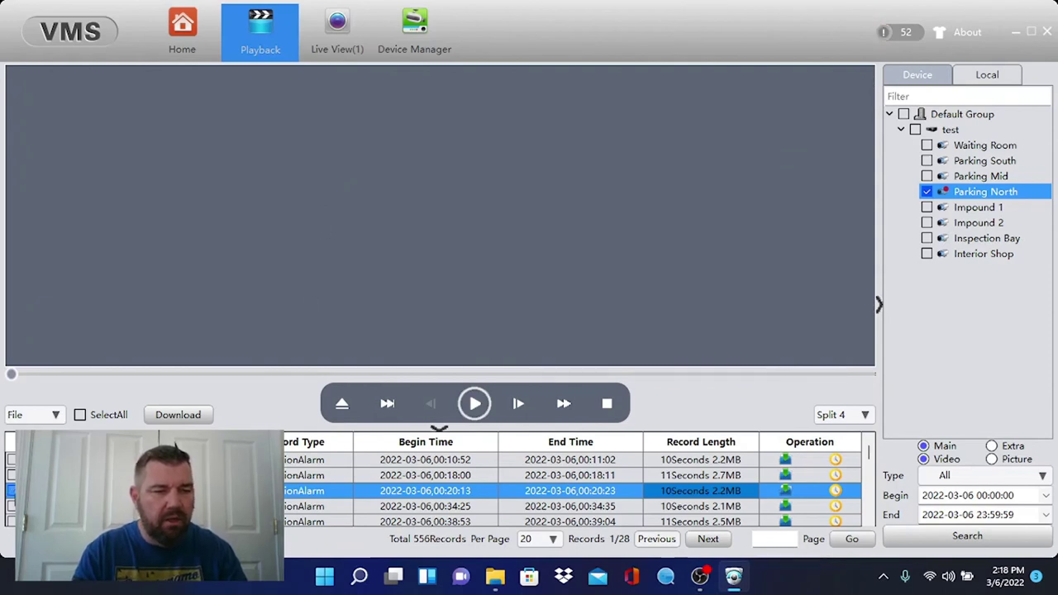
click(474, 404)
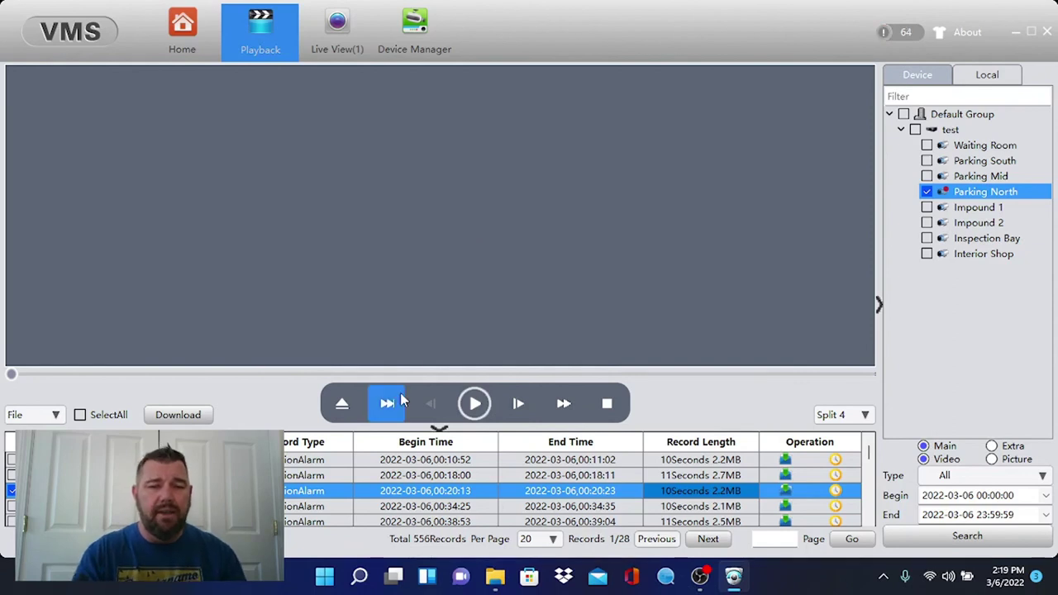
scroll(398, 488, down, 3)
scroll(399, 488, down, 3)
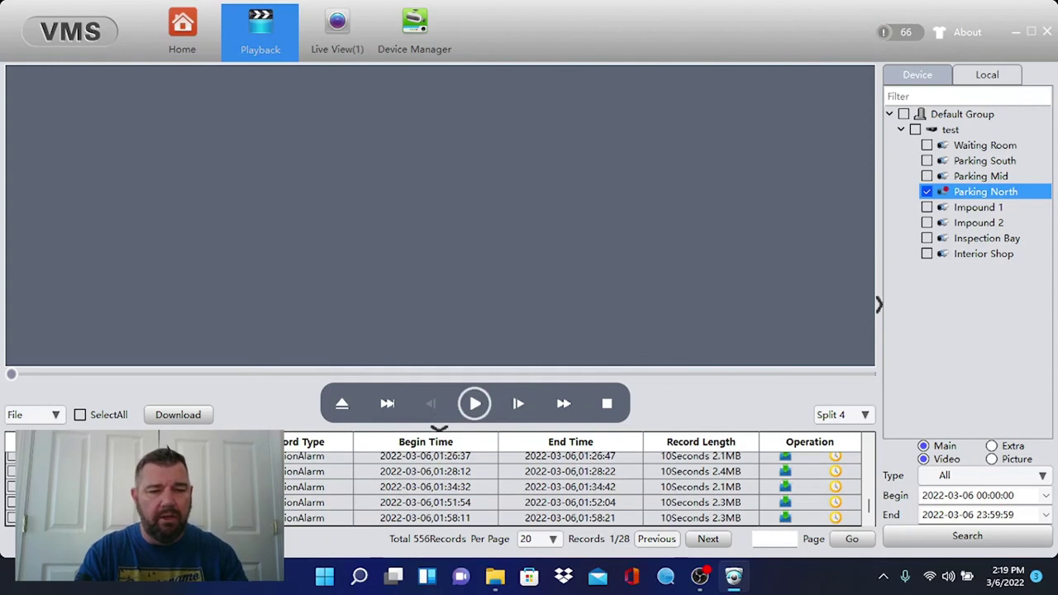
Page forward through the Parking North recording results toward the end of the day
click(709, 539)
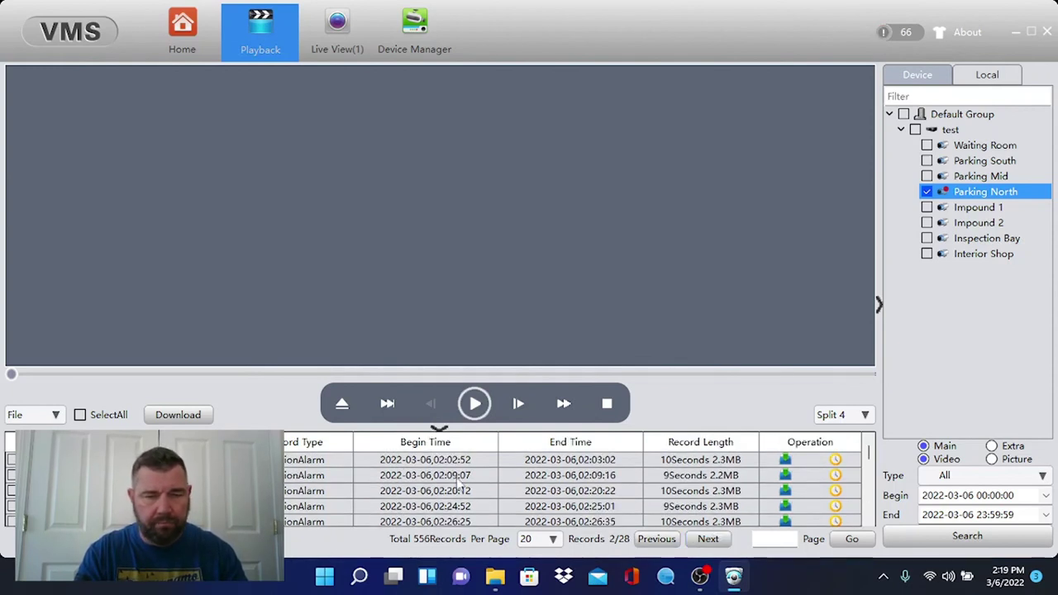
scroll(438, 481, down, 5)
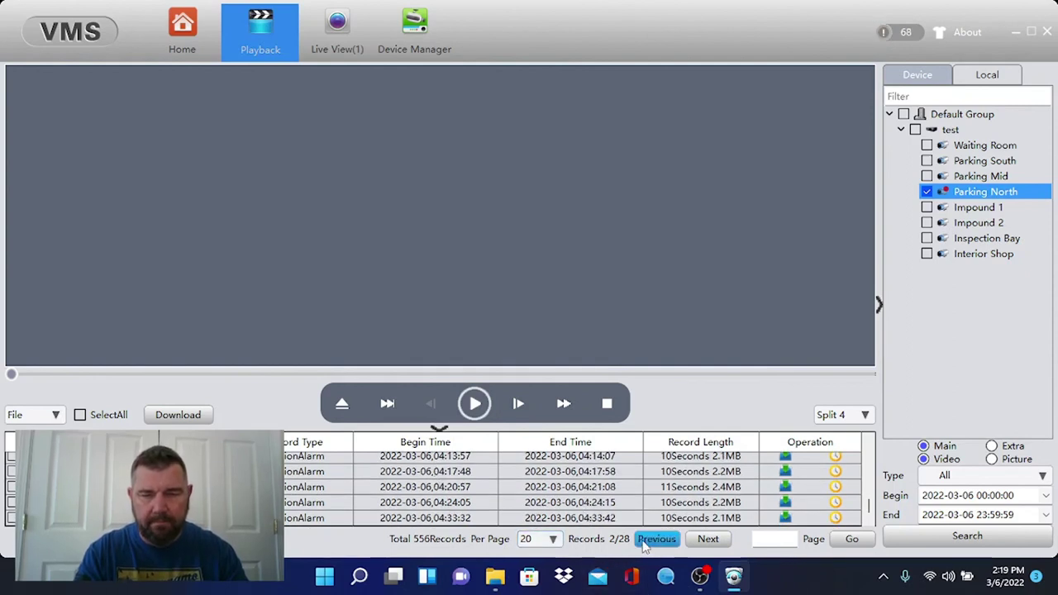
click(708, 540)
click(708, 540)
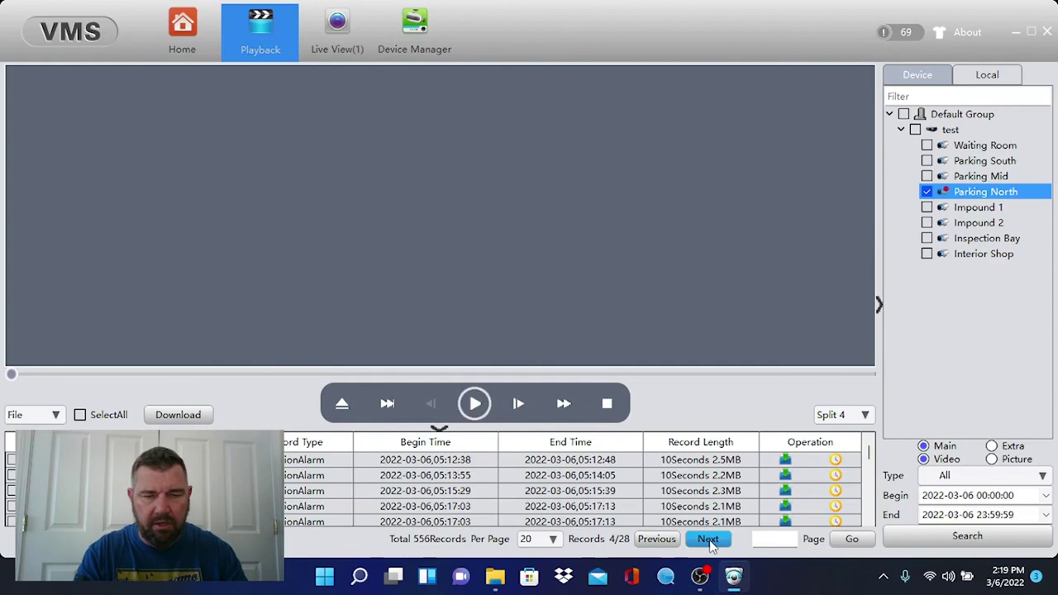
click(708, 540)
click(708, 539)
click(707, 540)
click(708, 540)
click(708, 540)
click(708, 540)
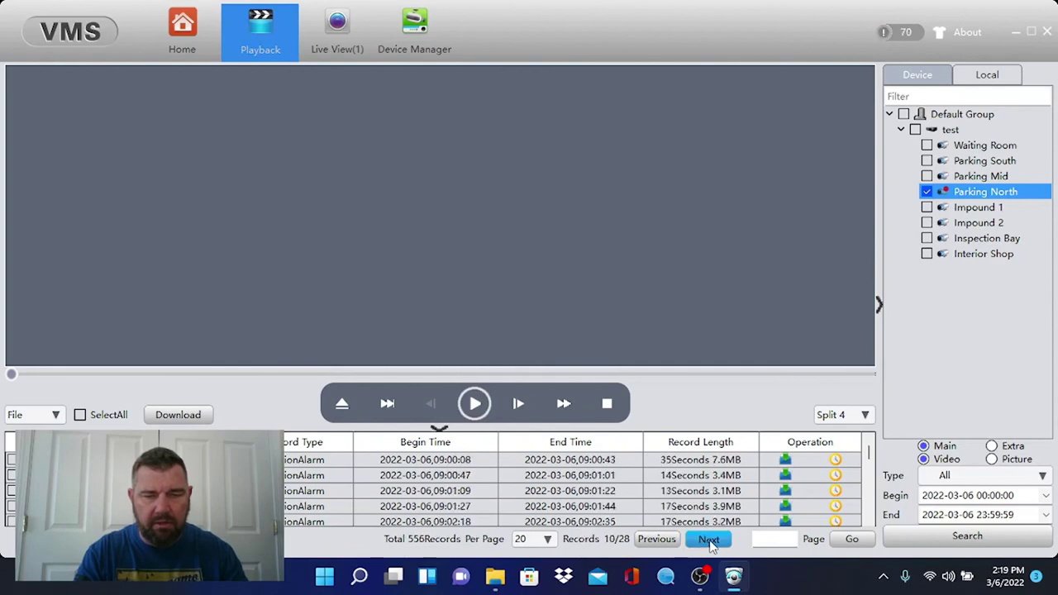
click(708, 540)
click(709, 540)
click(709, 540)
click(709, 540)
click(709, 540)
double_click(709, 540)
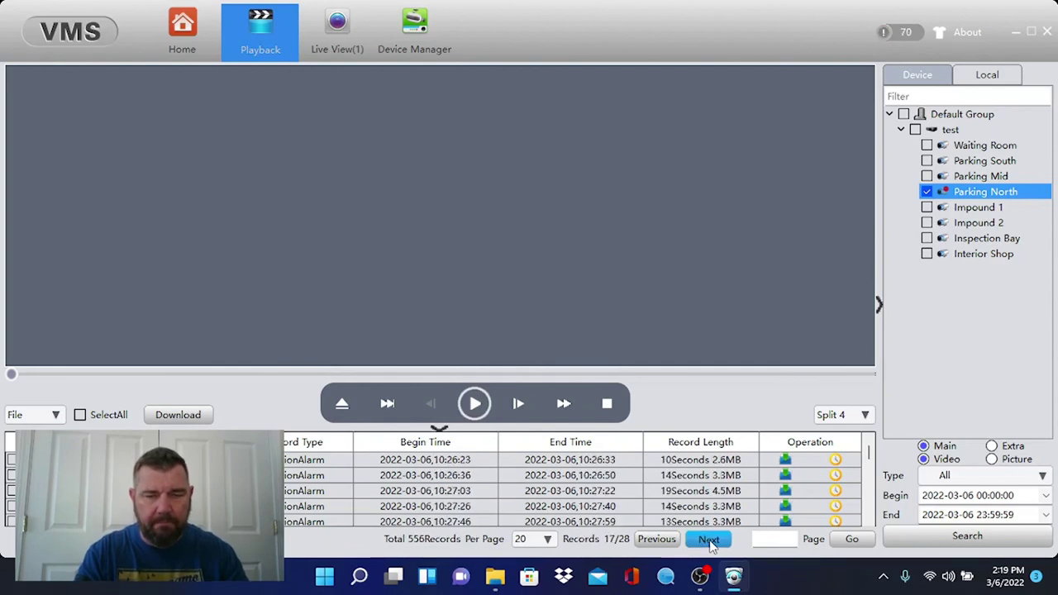
double_click(708, 540)
On the last page (28 of 28), play the 58-second recording from 14:01:27
click(708, 540)
double_click(708, 540)
double_click(708, 540)
click(708, 540)
double_click(709, 540)
click(709, 540)
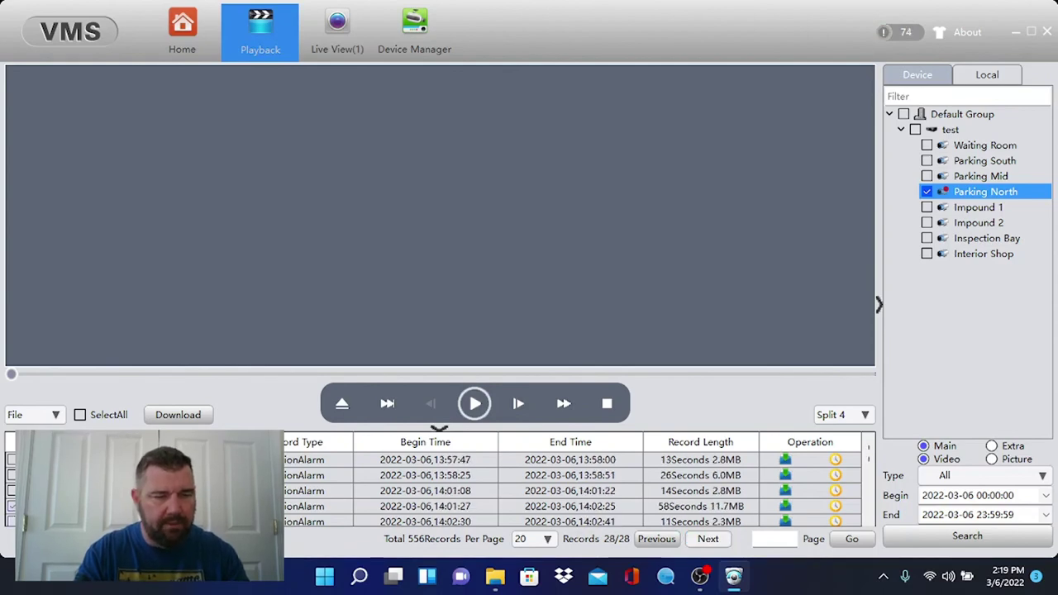
click(10, 506)
click(476, 404)
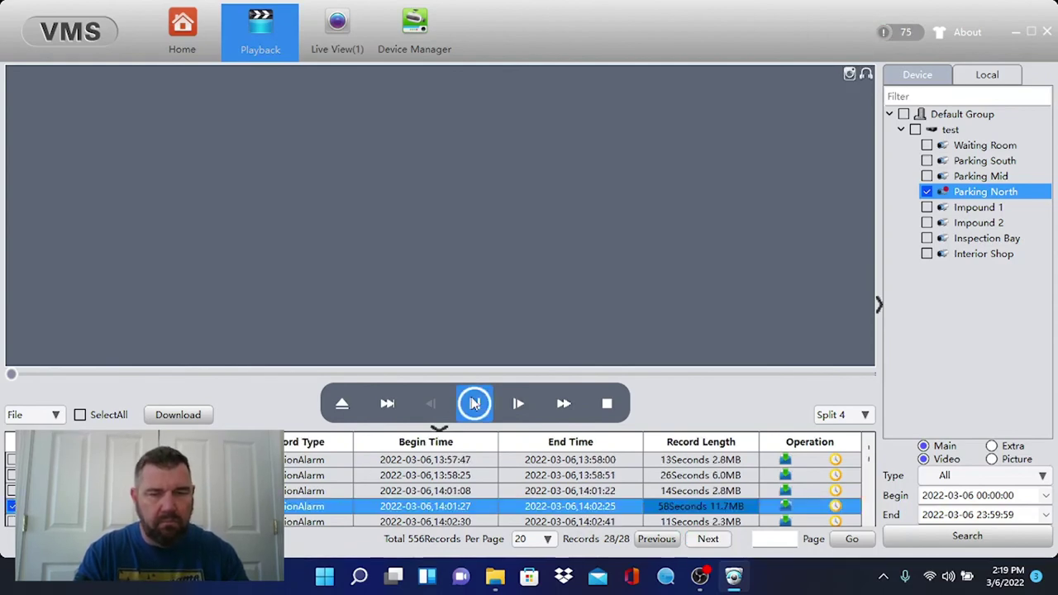